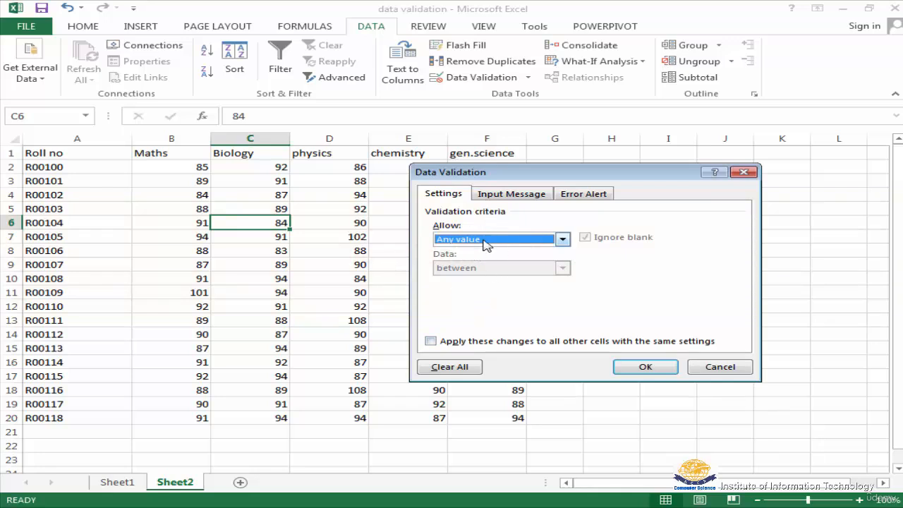
pyautogui.click(487, 243)
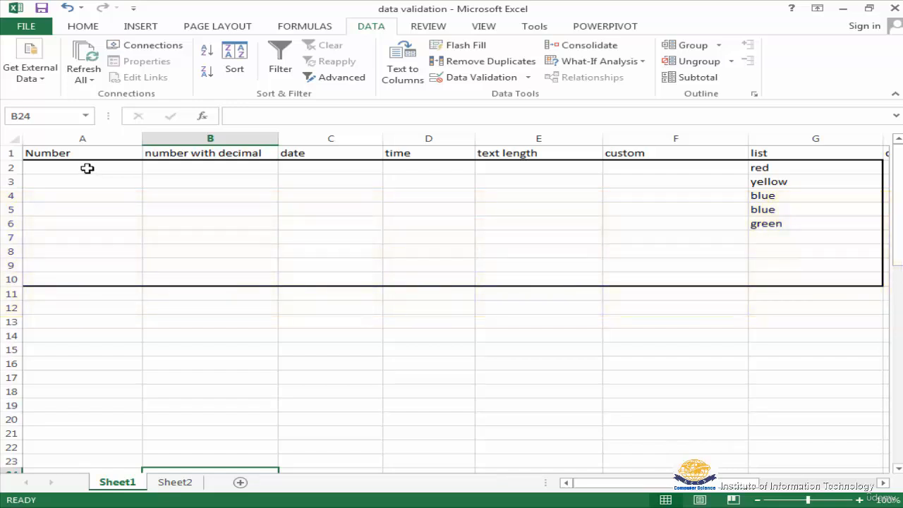
# Apply data validation to A2:A10 on Sheet1, allowing whole numbers between 0 and 100
pyautogui.moveTo(87, 168); pyautogui.dragTo(87, 274)
pyautogui.click(526, 77)
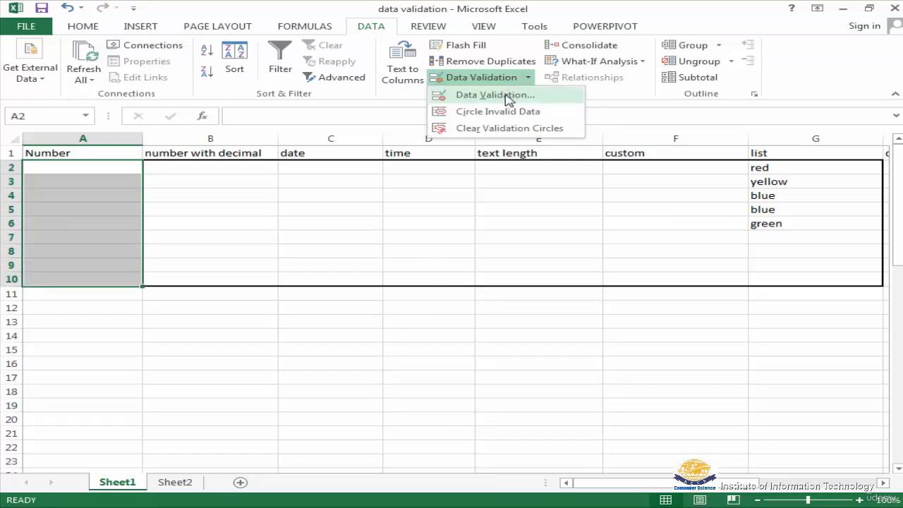
pyautogui.click(510, 94)
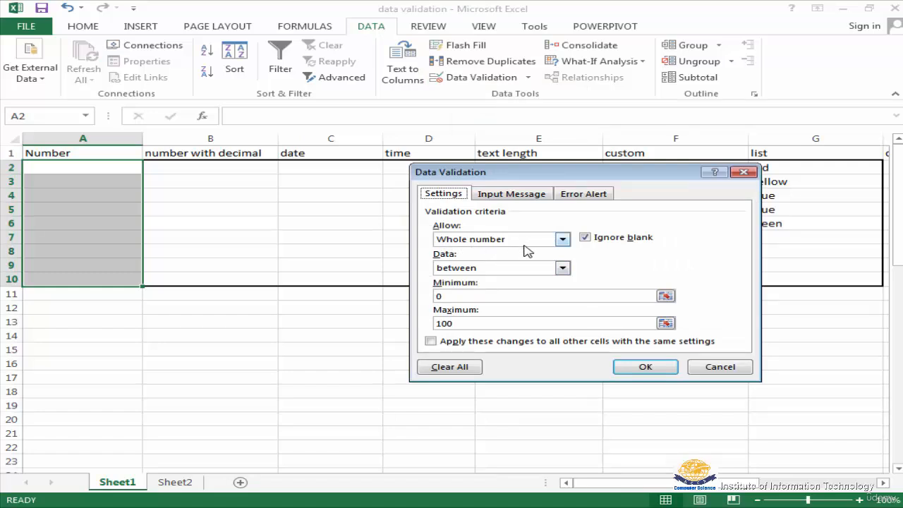
pyautogui.click(466, 242)
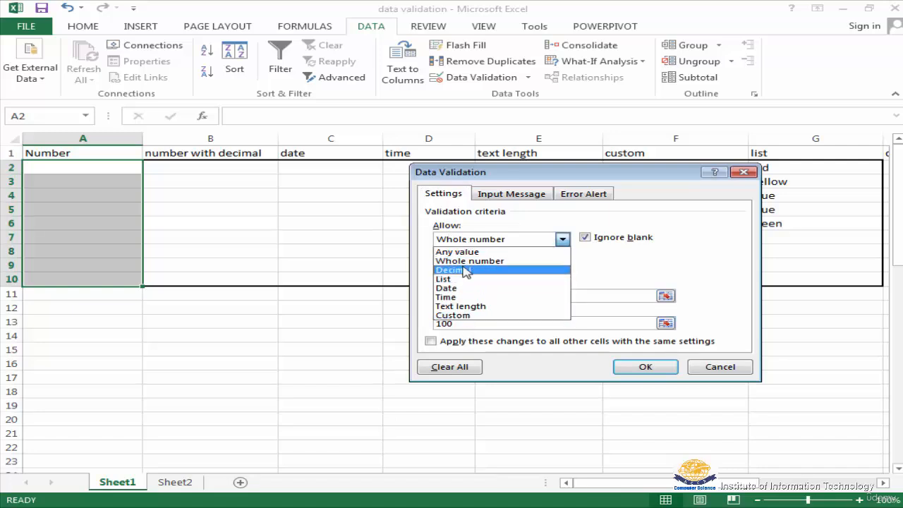
pyautogui.click(462, 260)
pyautogui.click(483, 271)
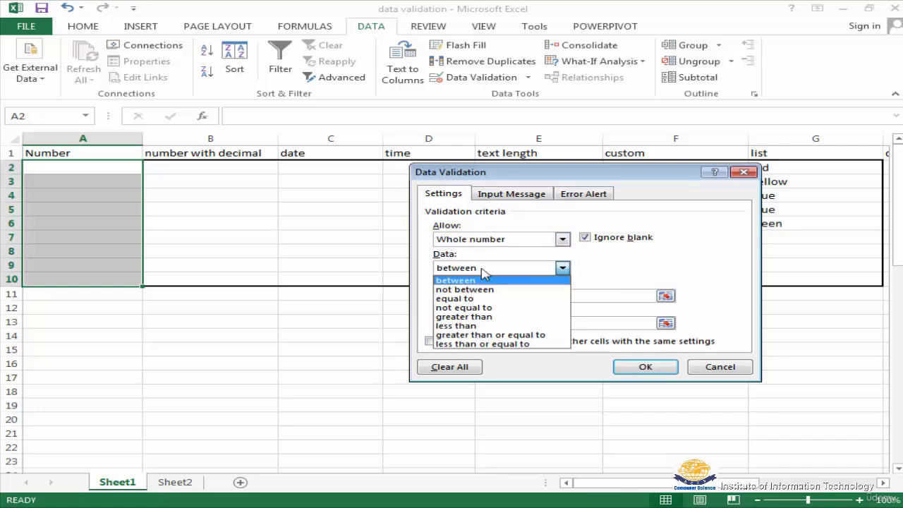
pyautogui.click(465, 282)
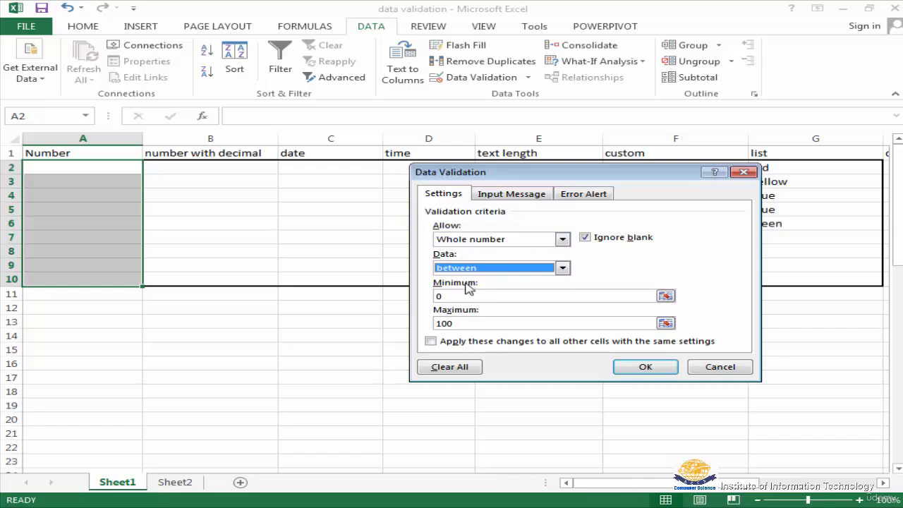
pyautogui.click(457, 322)
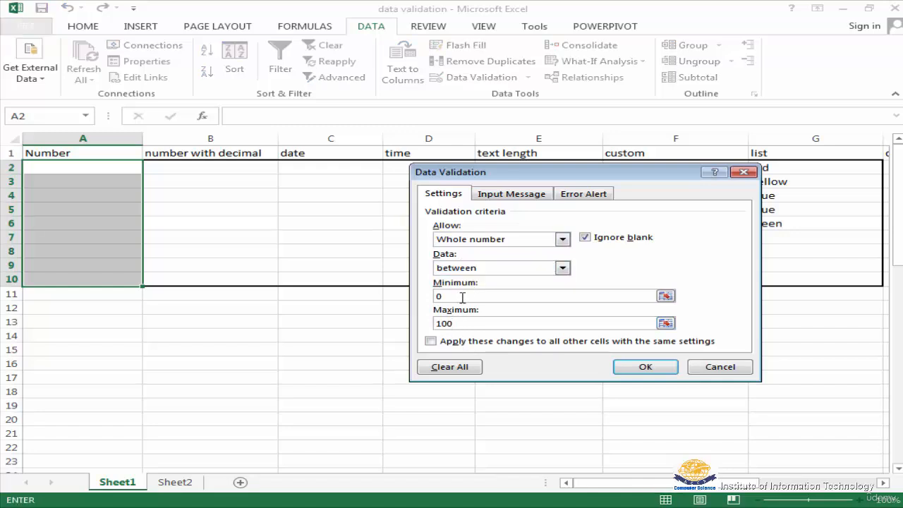
pyautogui.click(457, 323)
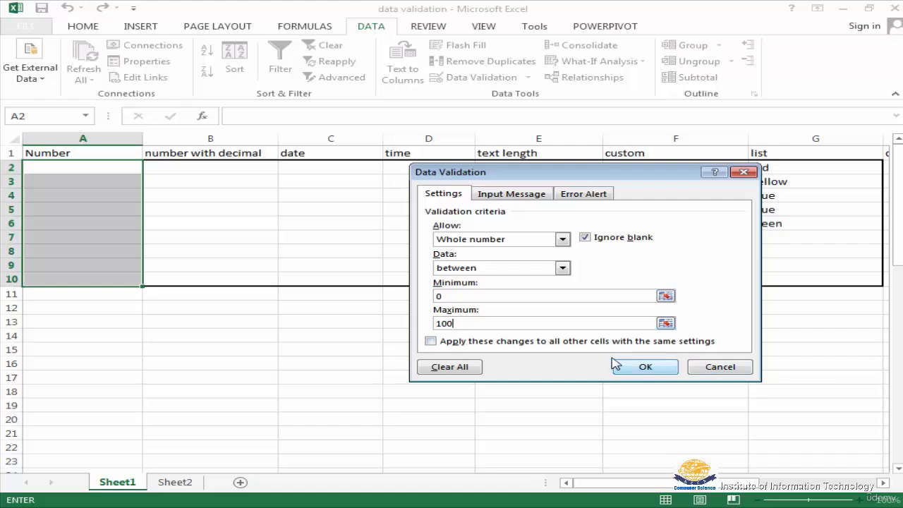
pyautogui.click(646, 368)
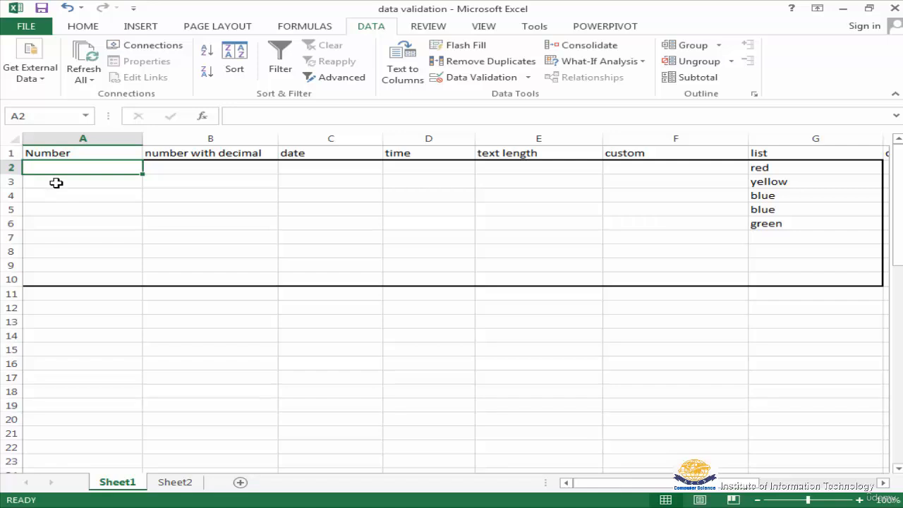
# Try to enter the text "werwnbwernbb" in cell A3 of the Number column, and cancel the entry
pyautogui.click(56, 182)
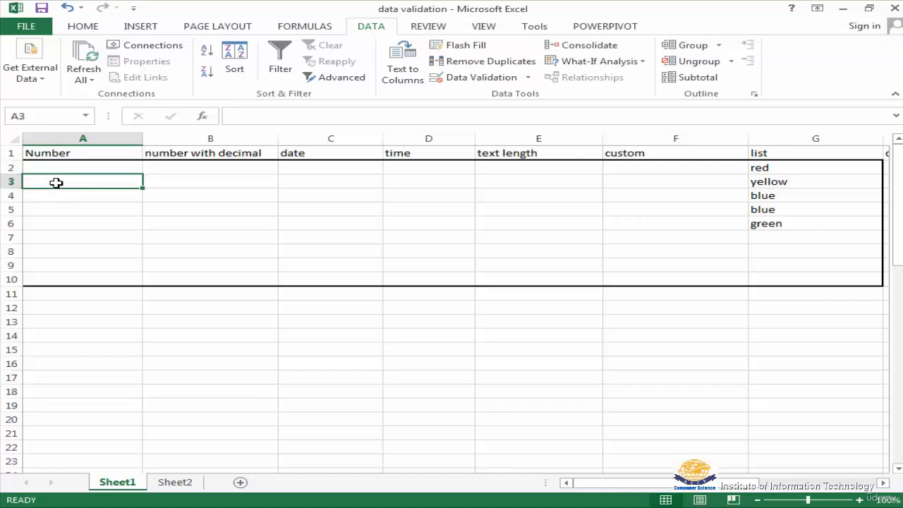
pyautogui.write('werwnbwernbb')
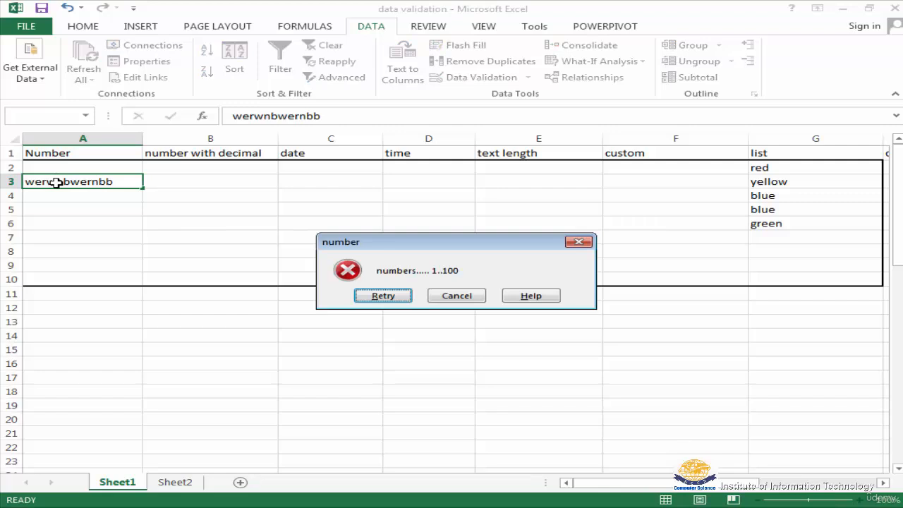
pyautogui.click(458, 299)
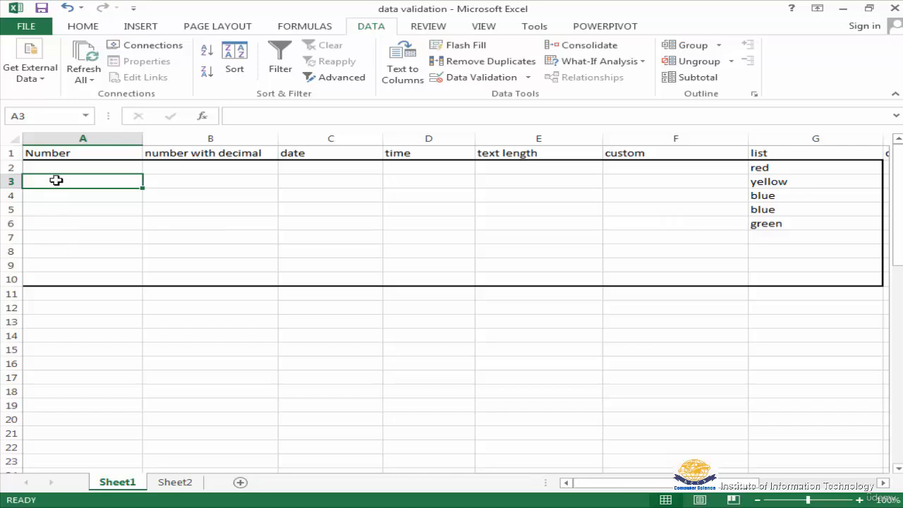
# Test the limits of the Number rule by entering 0 in cell A3 and replacing it with 100
pyautogui.write('0')
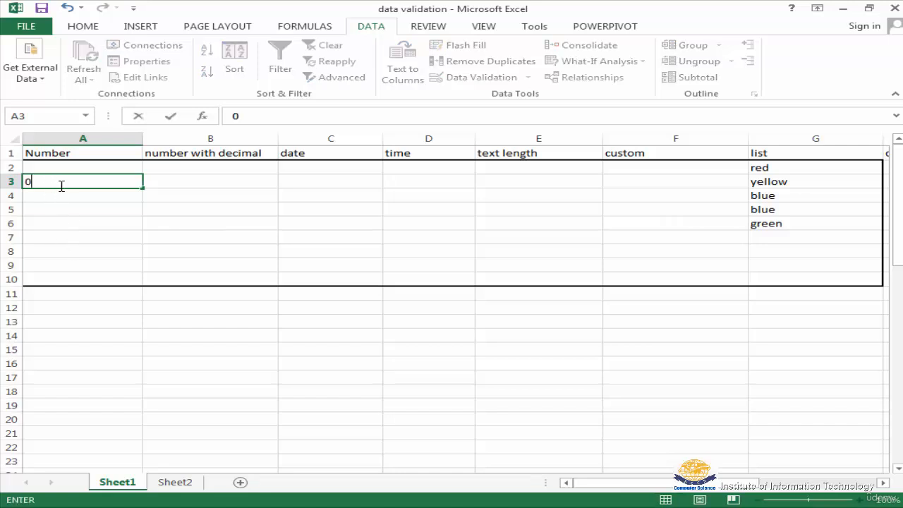
pyautogui.press('Return')
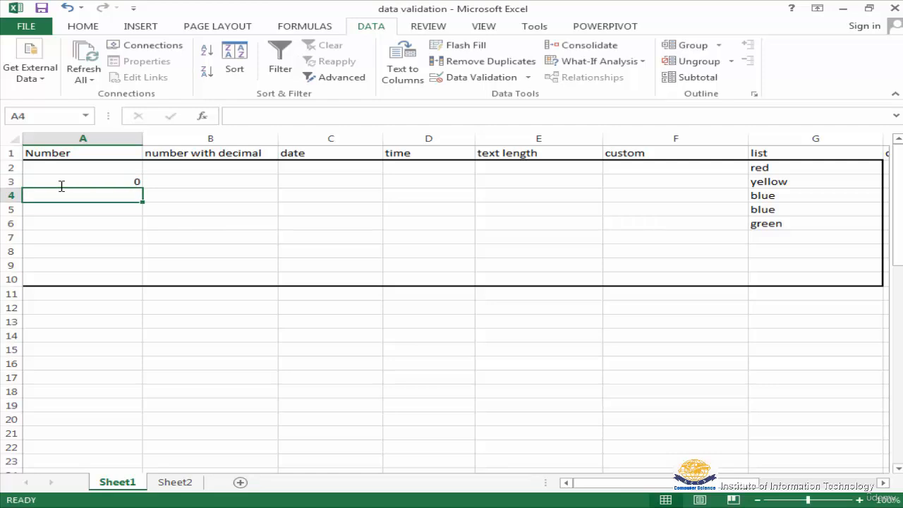
pyautogui.click(78, 183)
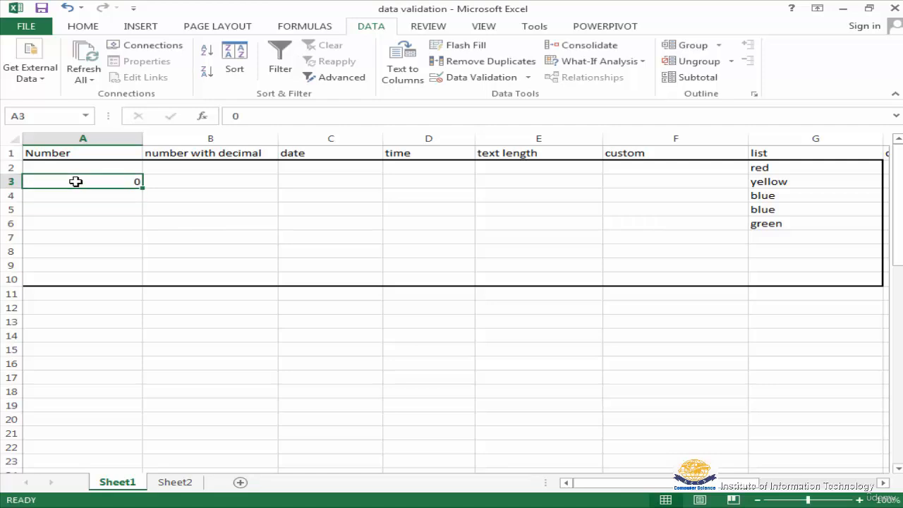
pyautogui.write('100')
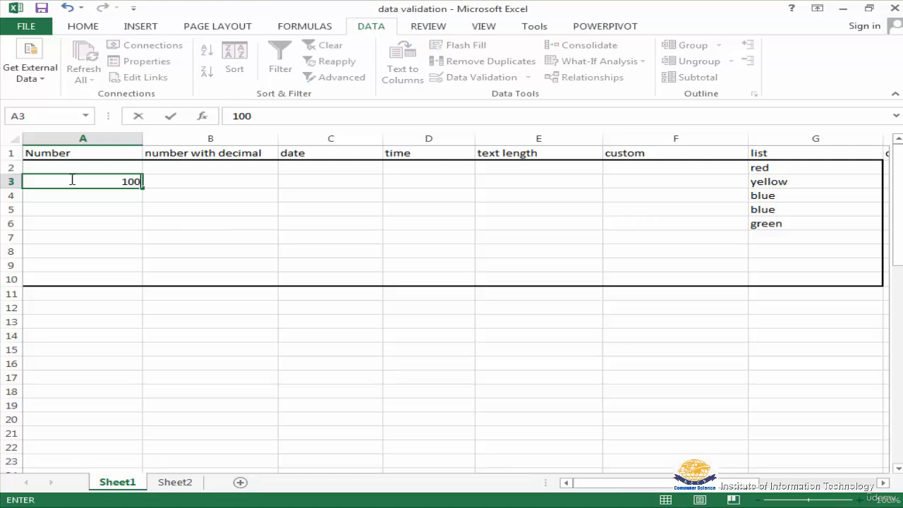
pyautogui.press('Return')
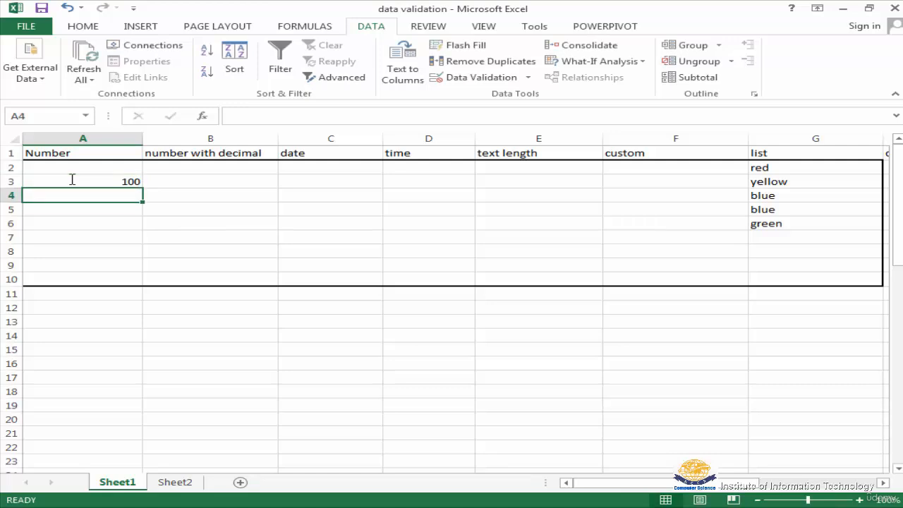
# Try to enter the out-of-range number 101 in cell A3, and cancel the entry
pyautogui.click(74, 180)
pyautogui.write('1')
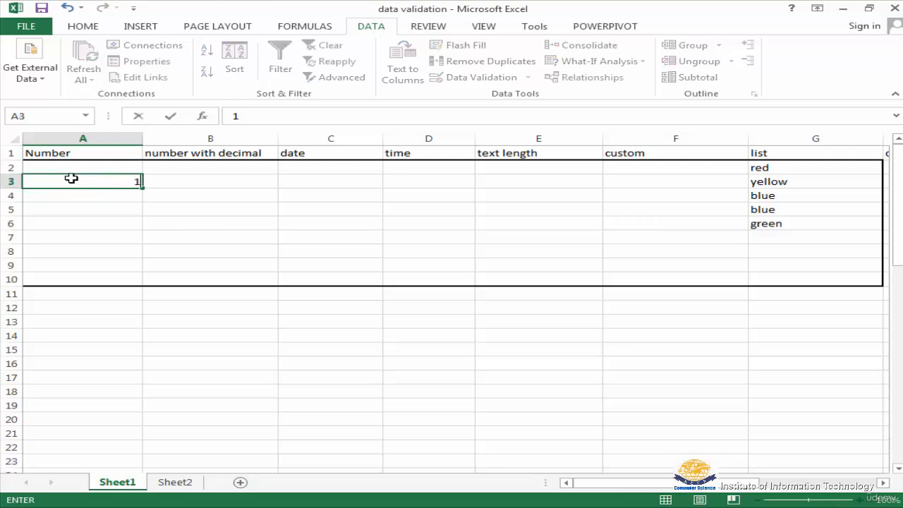
pyautogui.write('01')
pyautogui.press('Return')
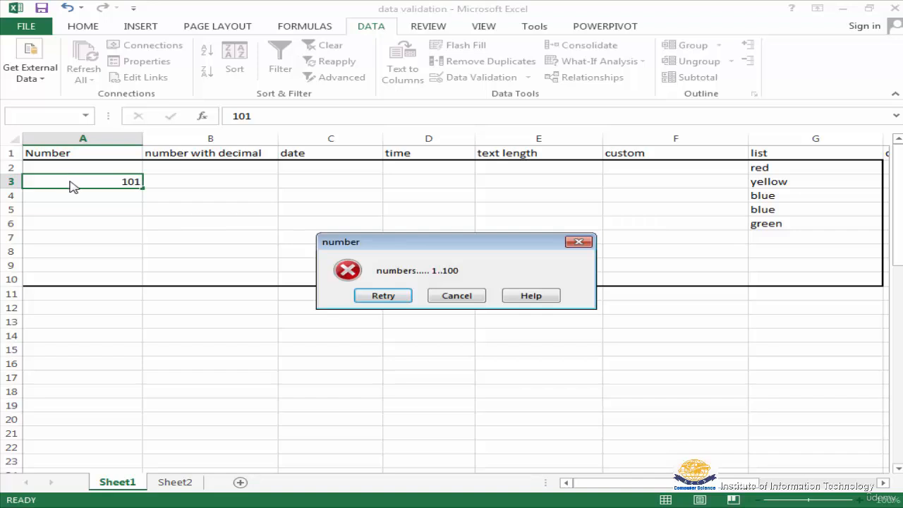
pyautogui.click(459, 298)
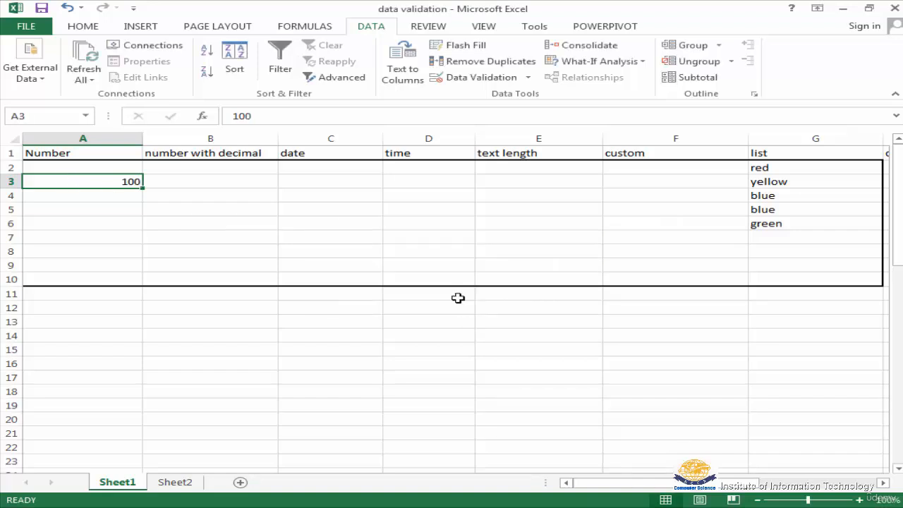
# Try to enter the decimal value 1.5 in cell A5 of the whole-number column
pyautogui.click(61, 226)
pyautogui.click(84, 203)
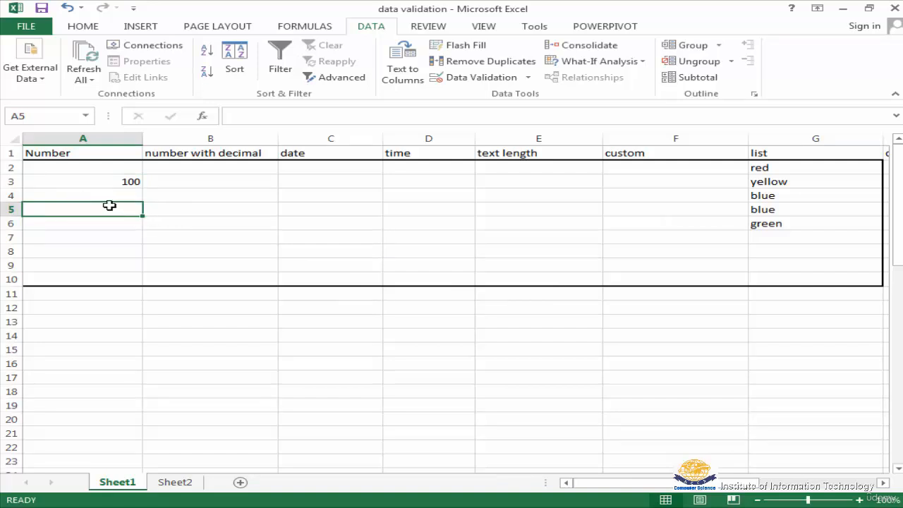
pyautogui.write('1')
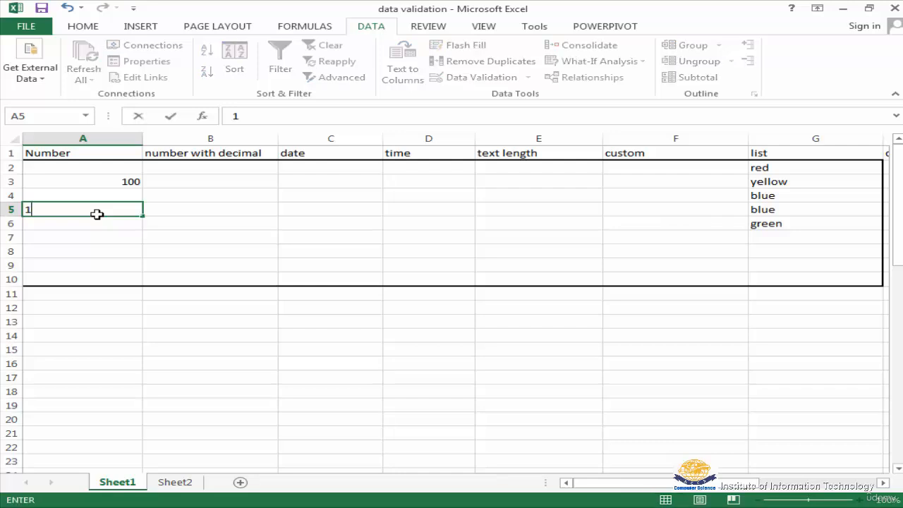
pyautogui.write('.5')
pyautogui.press('Return')
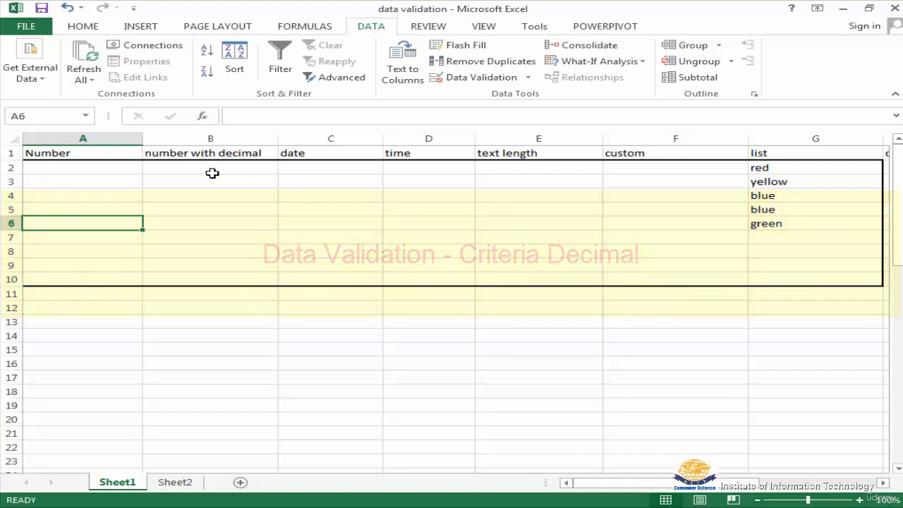
# Apply data validation to B2:B10, allowing decimal numbers between 0 and 100
pyautogui.moveTo(214, 169); pyautogui.dragTo(208, 280)
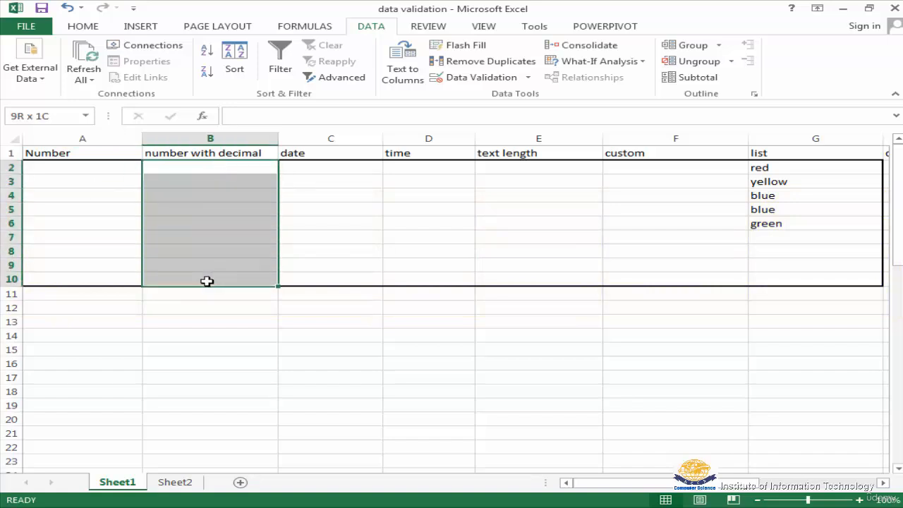
pyautogui.click(525, 79)
pyautogui.click(515, 95)
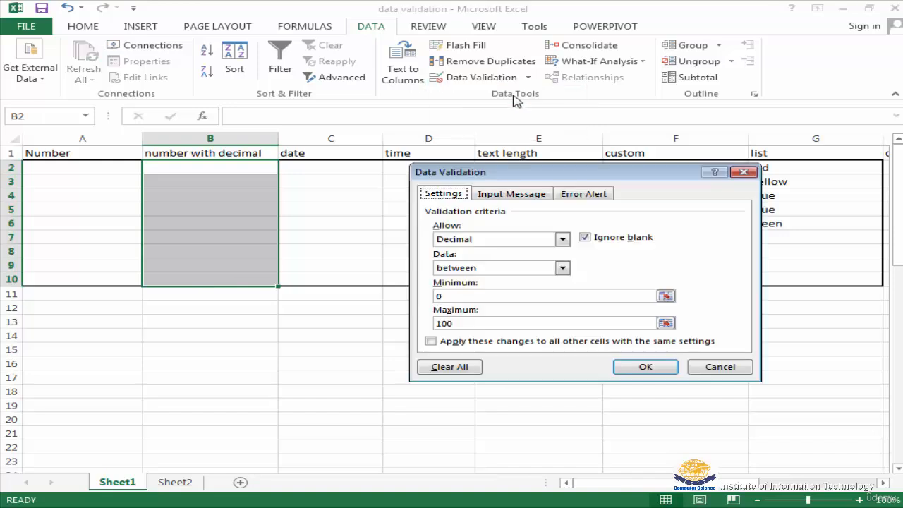
pyautogui.click(455, 240)
pyautogui.click(457, 271)
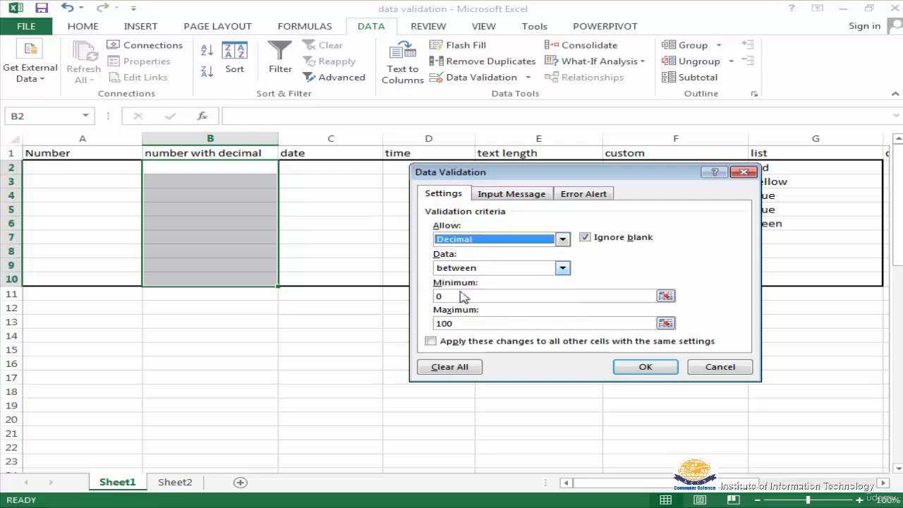
pyautogui.click(446, 269)
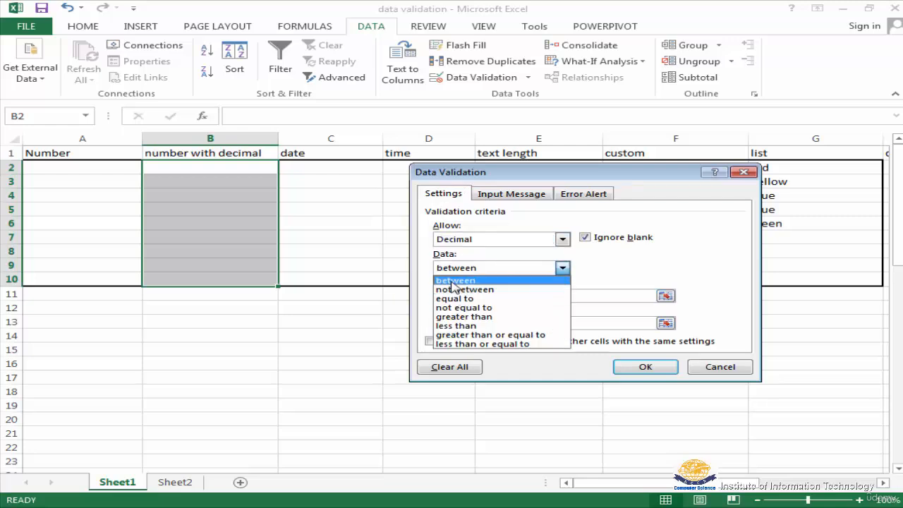
pyautogui.click(455, 281)
pyautogui.click(452, 295)
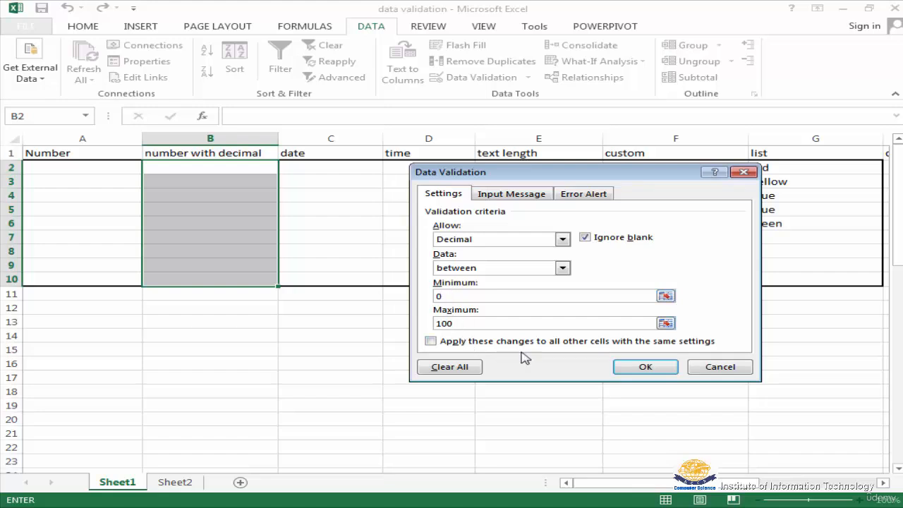
pyautogui.click(644, 366)
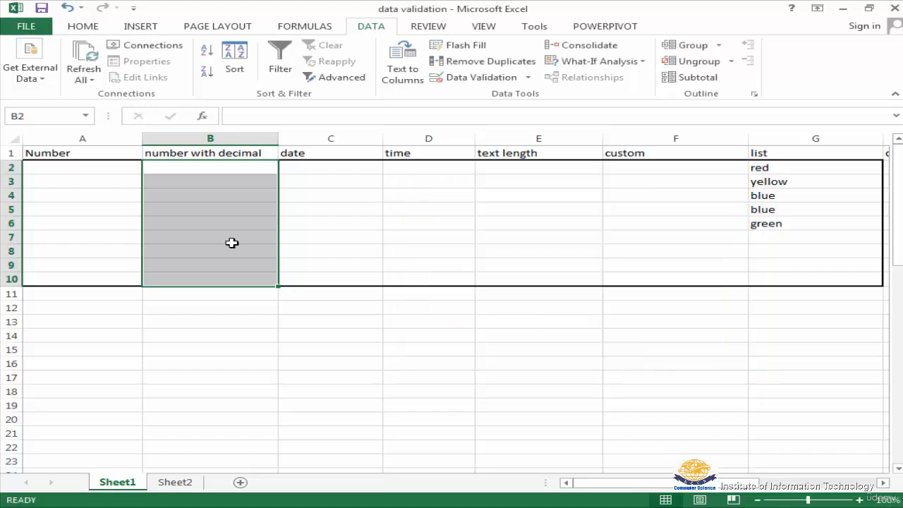
# Enter 1.5 in cell B2 and 50.75 in cell B3 of the number with decimal column
pyautogui.click(201, 166)
pyautogui.write('1.5')
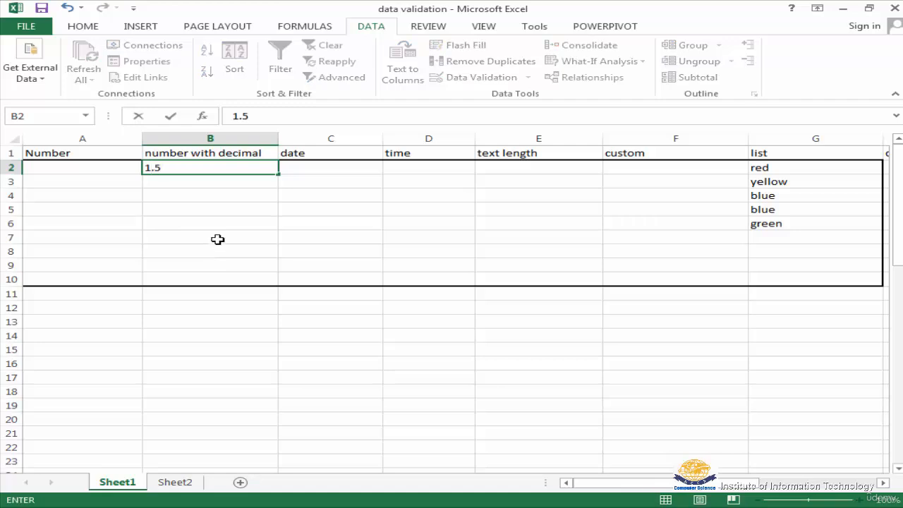
pyautogui.press('Return')
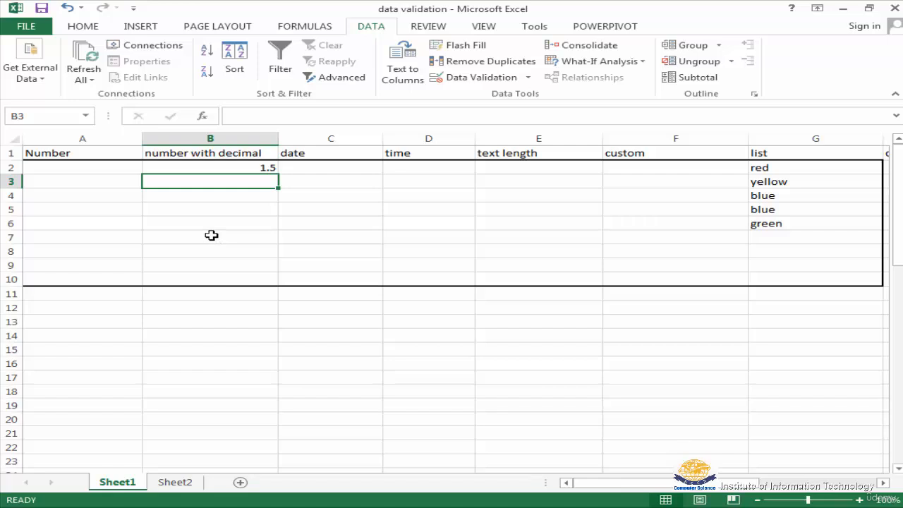
pyautogui.write('50.7')
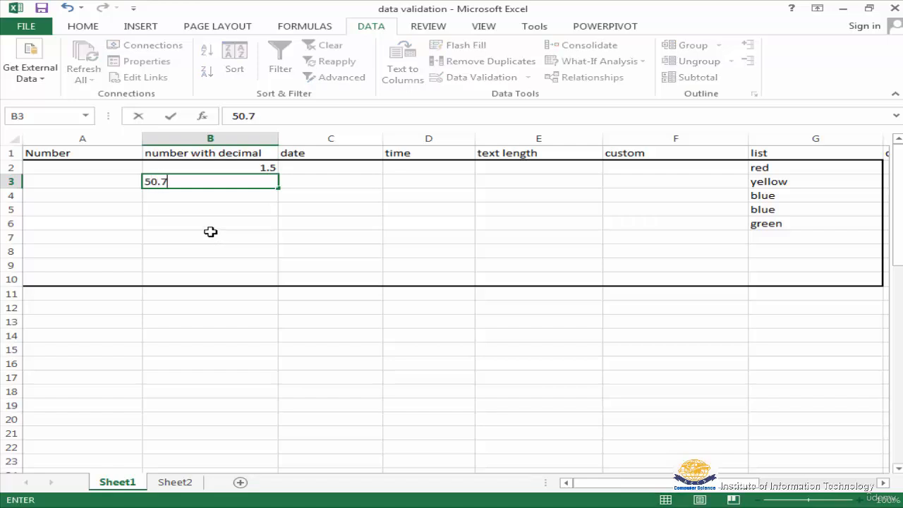
pyautogui.write('5')
pyautogui.press('Return')
# Try to enter the out-of-range decimal 150.50 in cell B6, and cancel the entry
pyautogui.click(210, 229)
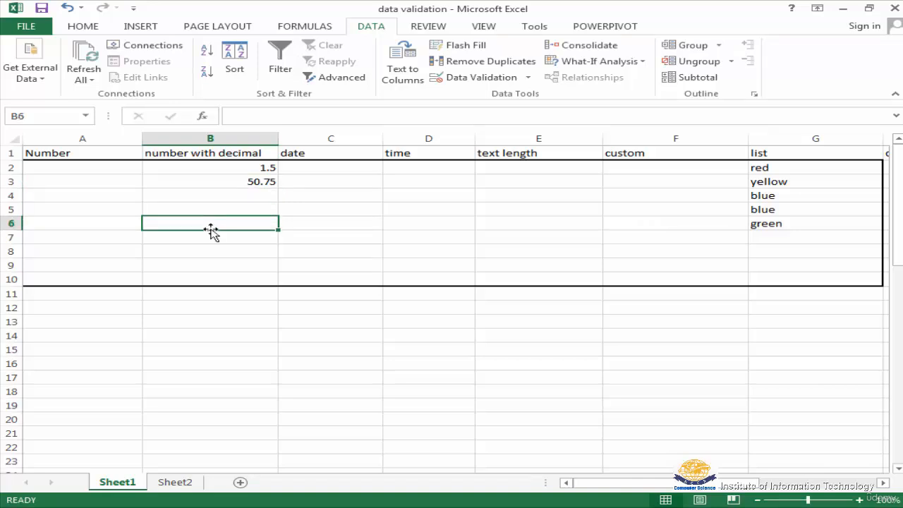
pyautogui.write('150')
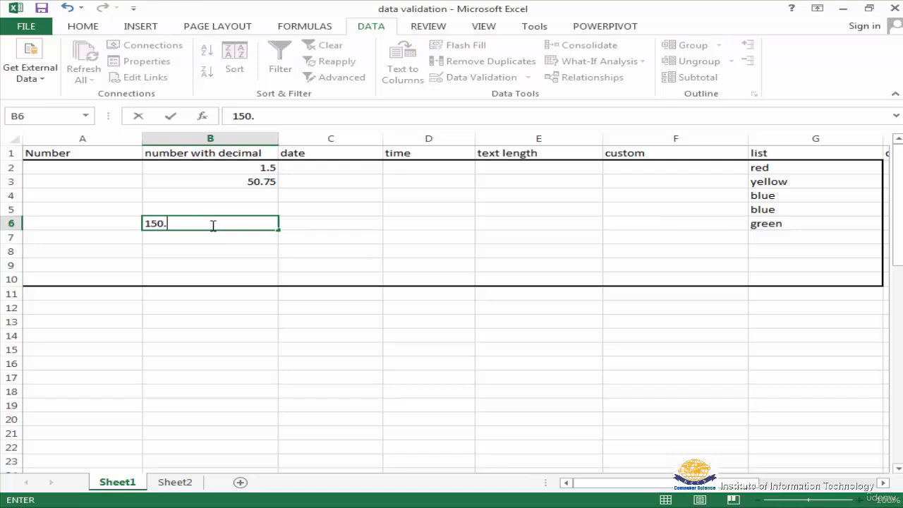
pyautogui.write('.50')
pyautogui.press('Return')
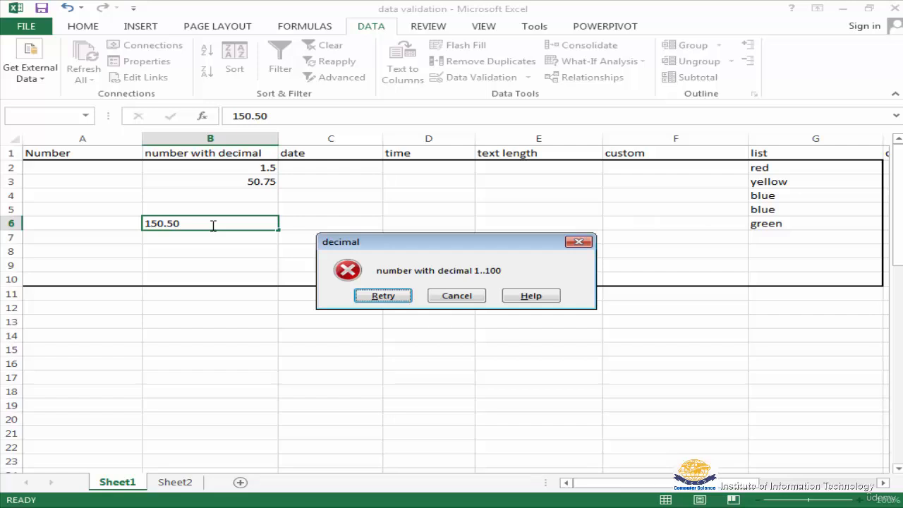
pyautogui.click(462, 299)
# Clear the test values from cells B2:B3 of the number with decimal column
pyautogui.moveTo(221, 169); pyautogui.dragTo(228, 183)
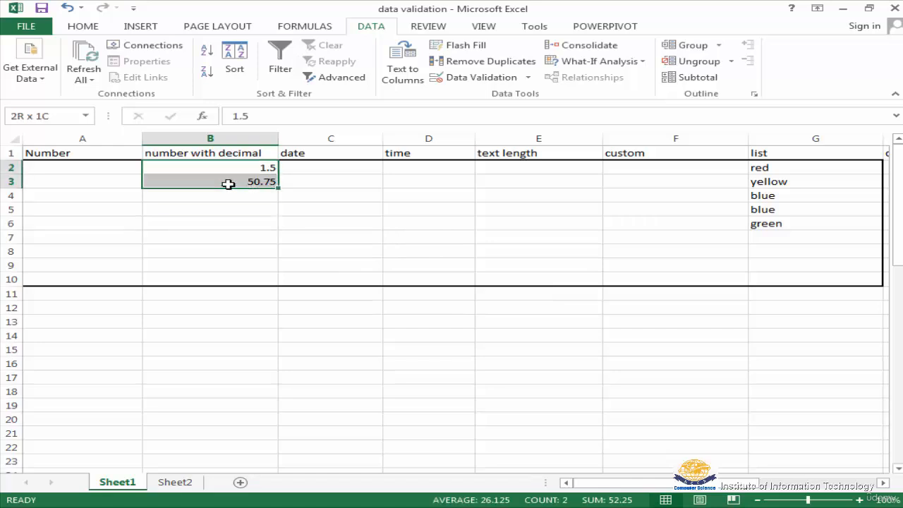
pyautogui.press('Delete')
# Apply data validation to C2:C10, allowing dates between =TODAY()-7 and =TODAY()
pyautogui.click(325, 170)
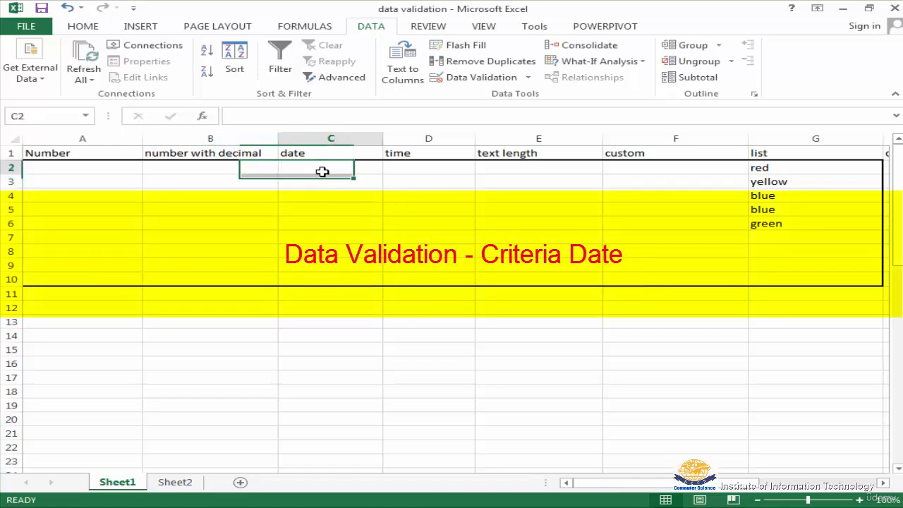
pyautogui.moveTo(331, 165); pyautogui.dragTo(331, 274)
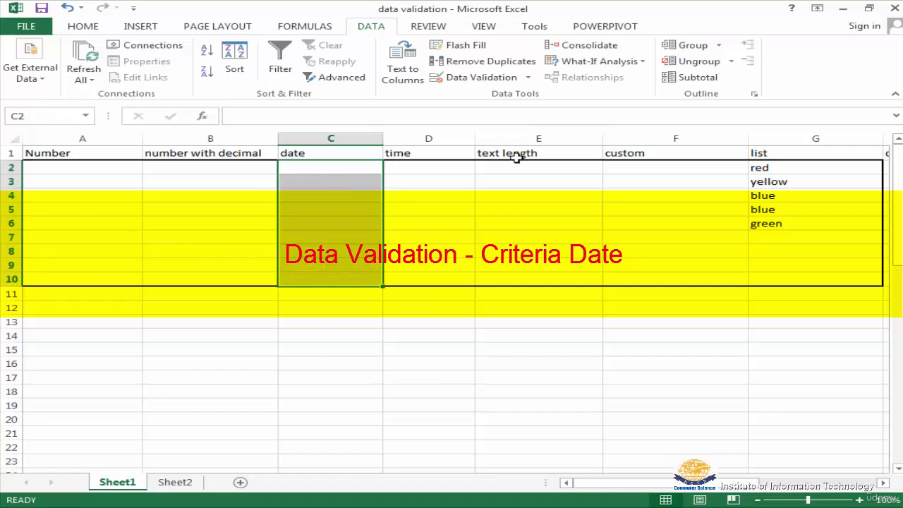
pyautogui.click(527, 77)
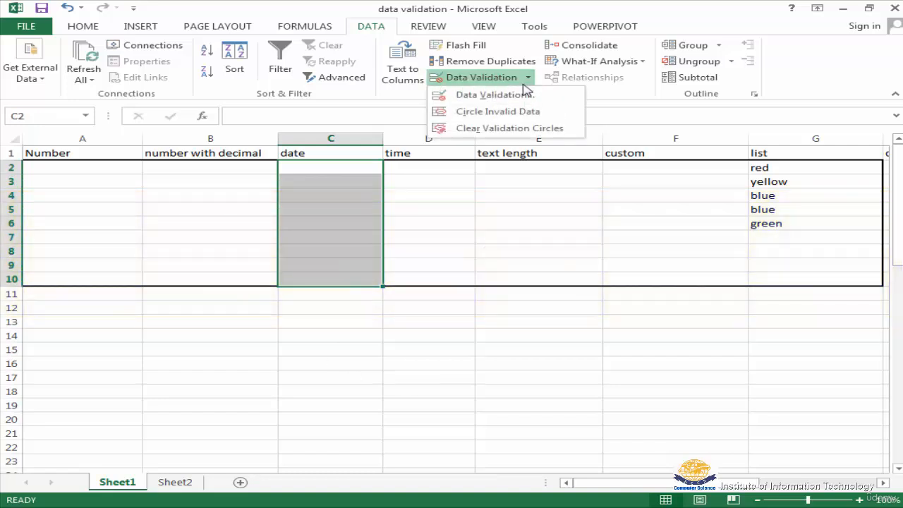
pyautogui.click(488, 98)
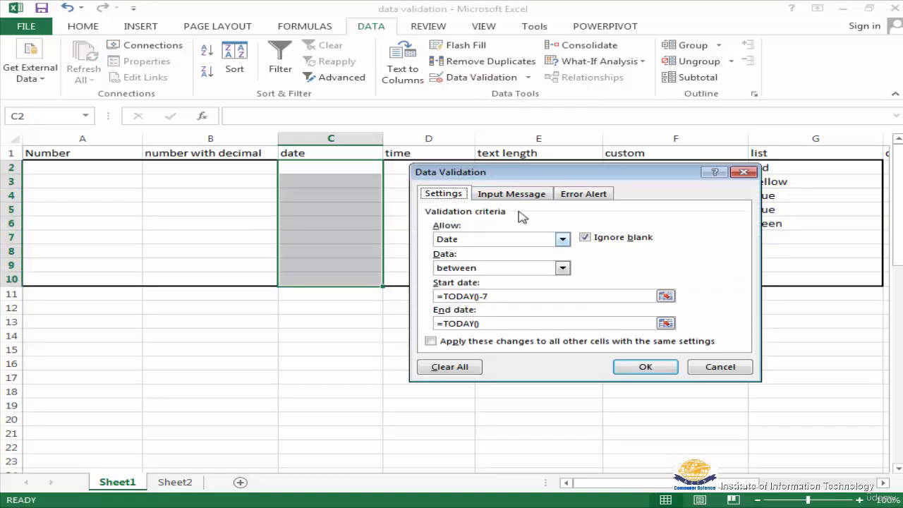
pyautogui.moveTo(523, 173); pyautogui.dragTo(496, 101)
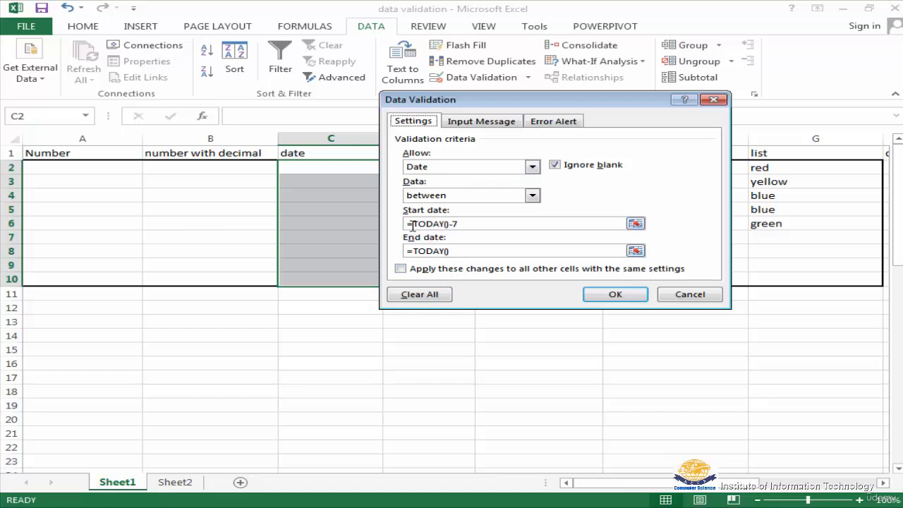
pyautogui.click(443, 201)
pyautogui.click(442, 198)
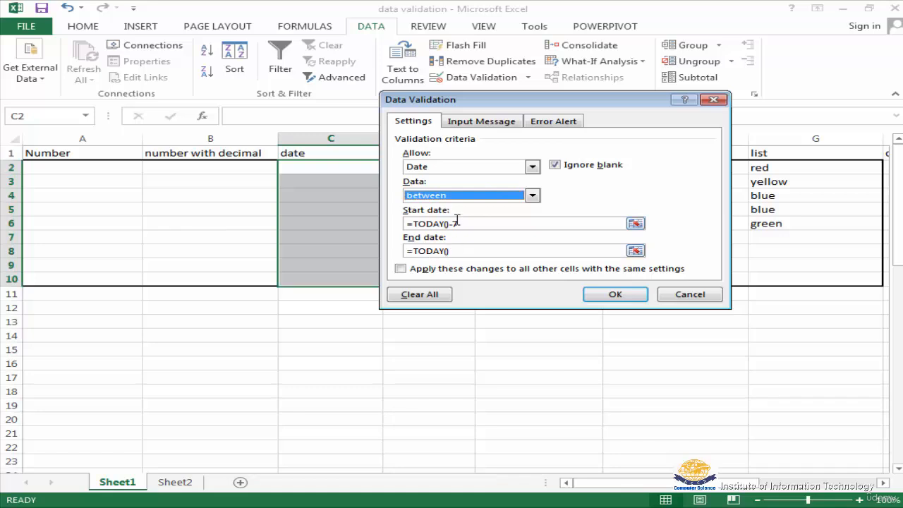
pyautogui.click(615, 297)
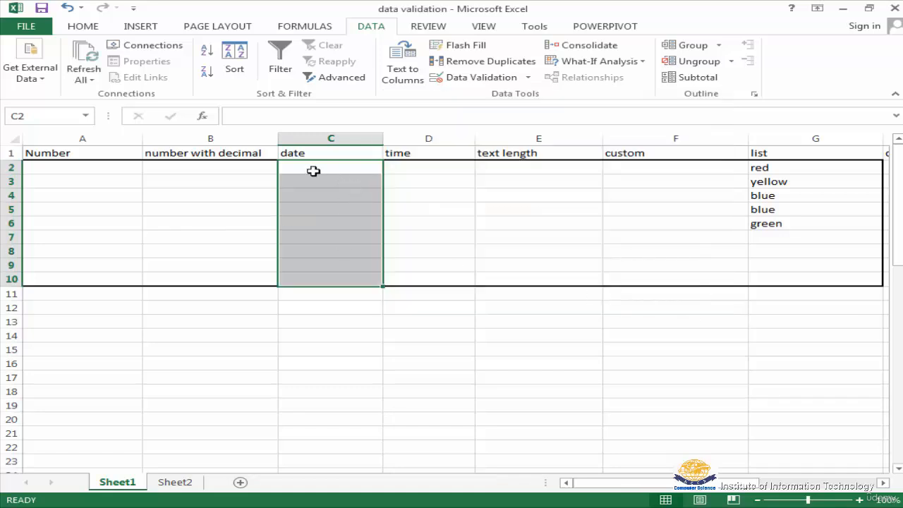
# Enter the dates 8/29/2021, 8/28/2021 and 8/25/2021 in cells C2, C3 and C4 of the date column
pyautogui.click(312, 168)
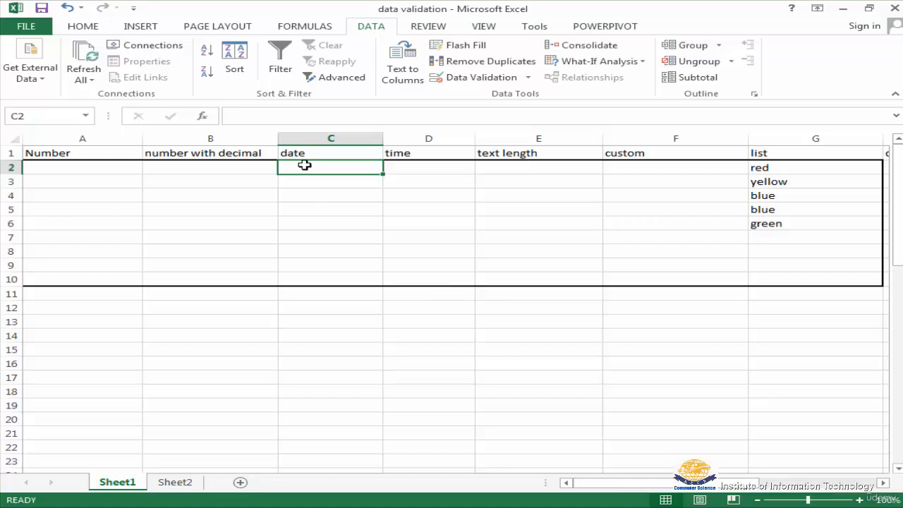
pyautogui.write('8')
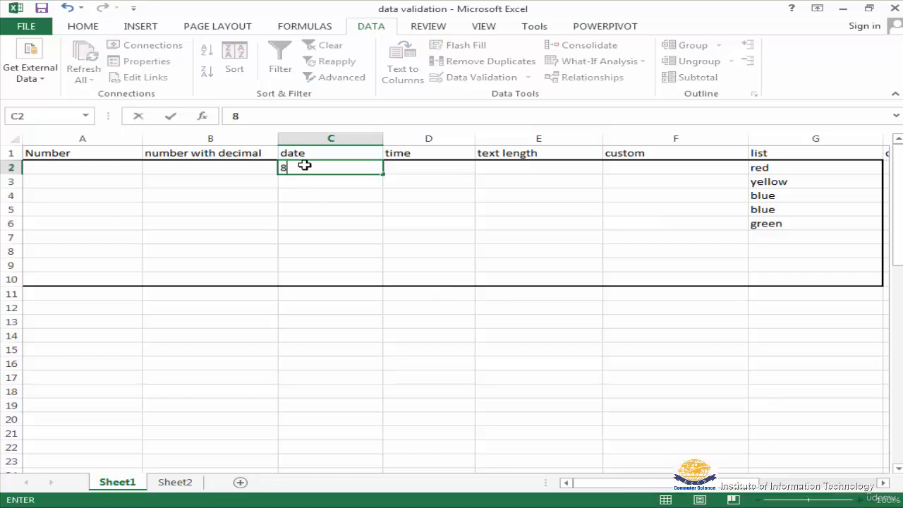
pyautogui.write('/29/2021')
pyautogui.press('Return')
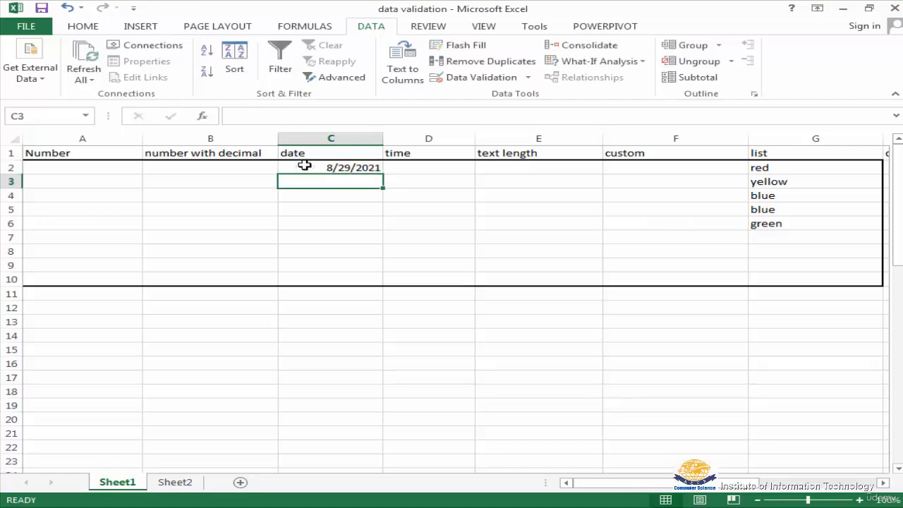
pyautogui.write('8/')
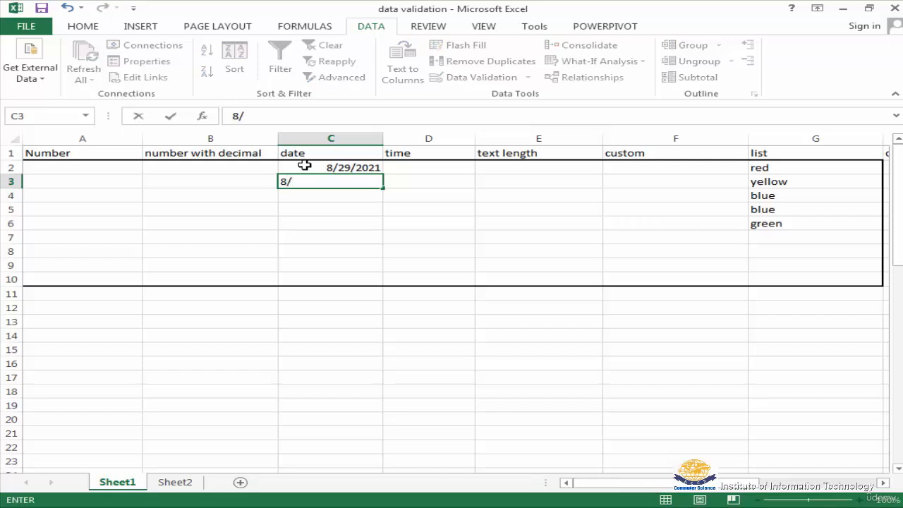
pyautogui.write('28/2021')
pyautogui.press('Return')
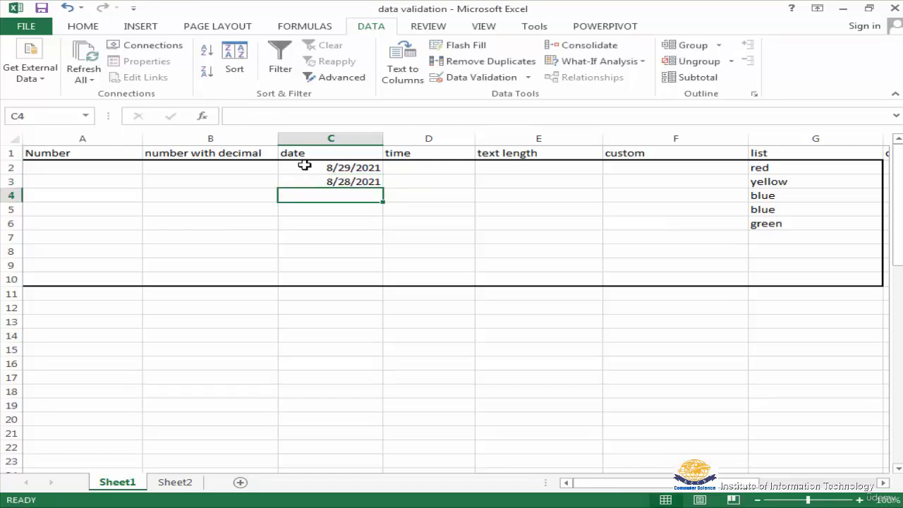
pyautogui.write('8')
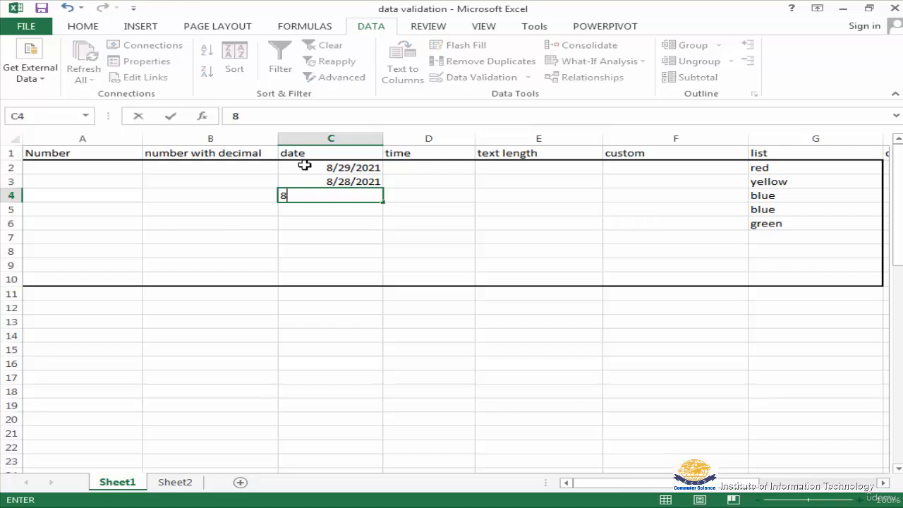
pyautogui.write('/25/2021')
pyautogui.press('Return')
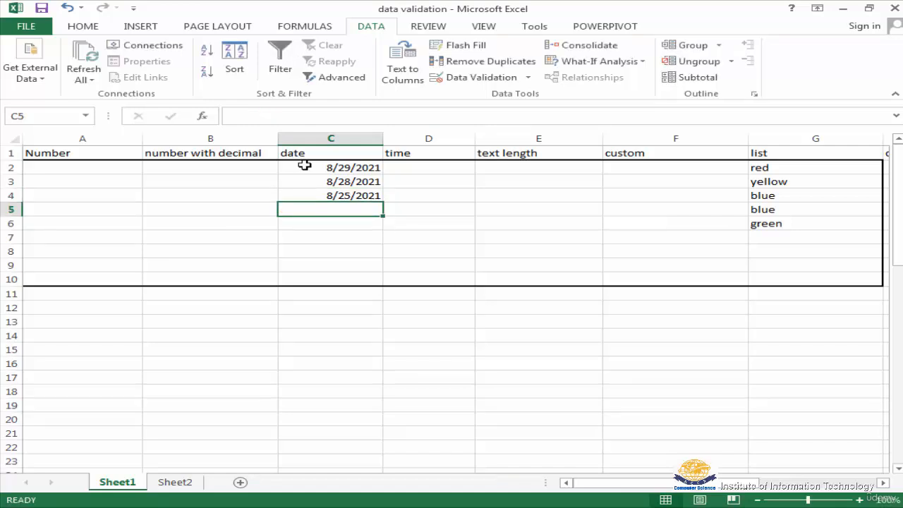
# Try to enter the too-early date 8/02/2021 in cell C5, and clear the entry
pyautogui.write('8/02/2021')
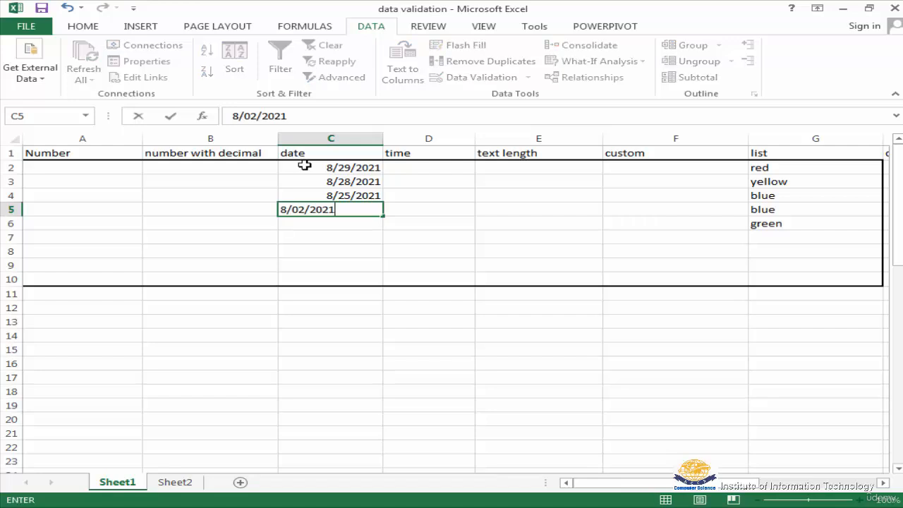
pyautogui.press('Return')
pyautogui.press('Return')
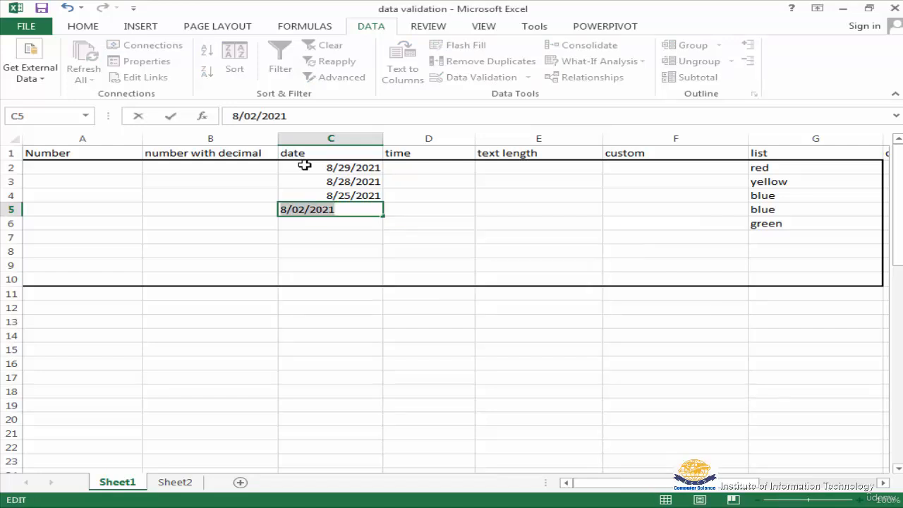
pyautogui.press('BackSpace')
pyautogui.press('Return')
pyautogui.press('Up')
pyautogui.press('Return')
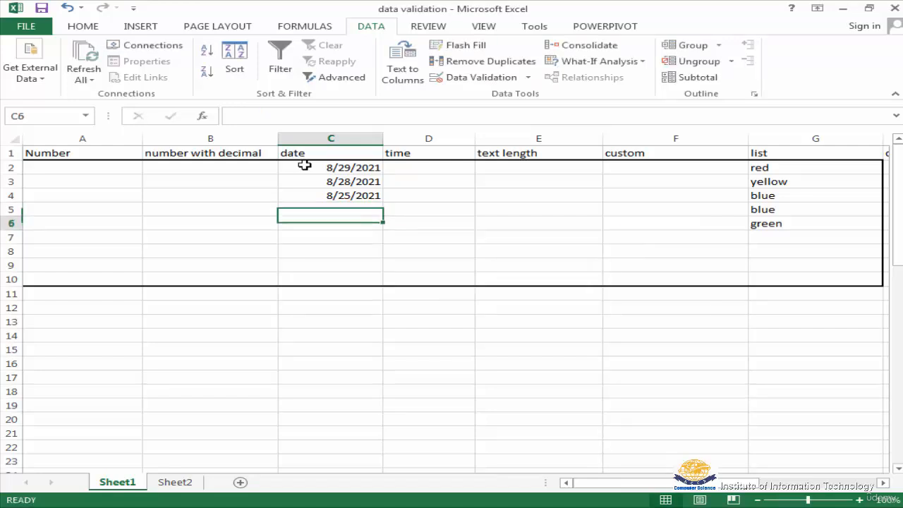
# Try to enter the future date 8/30/2021 in cell C5, and clear the entry
pyautogui.press('Up')
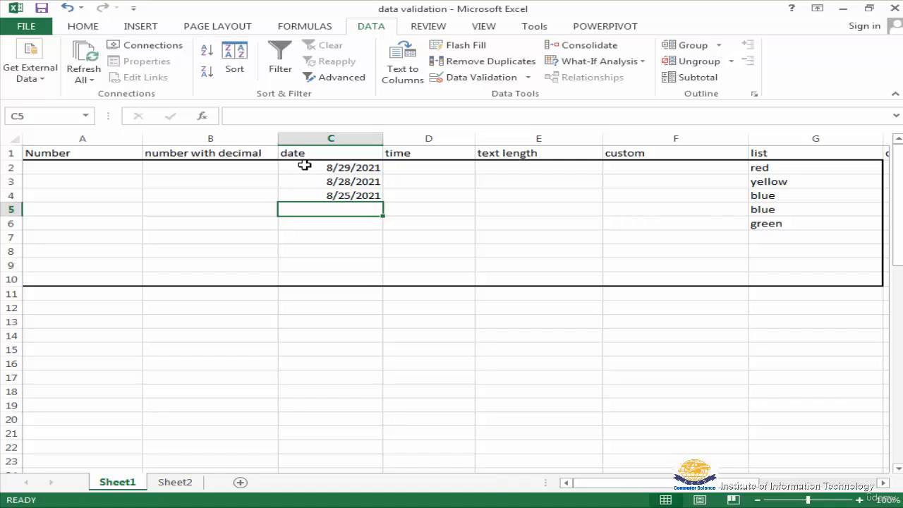
pyautogui.write('8/30/2021')
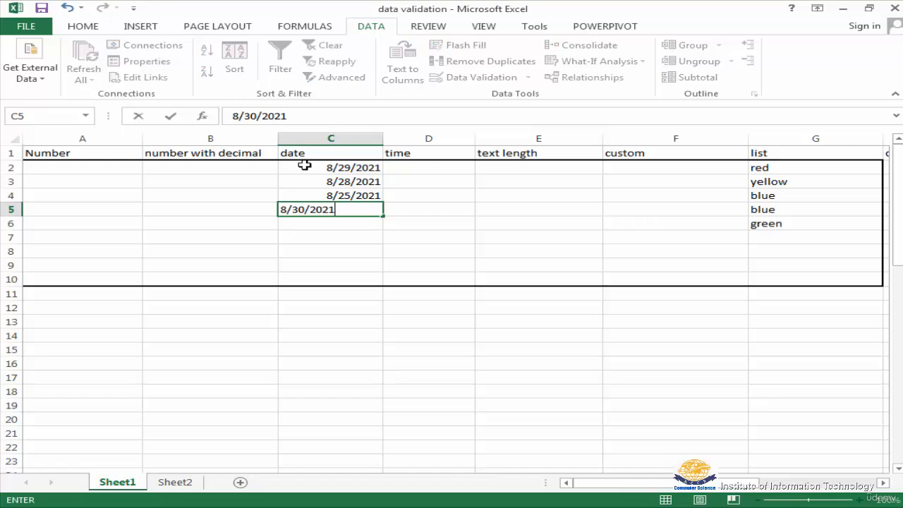
pyautogui.press('Return')
pyautogui.press('Return')
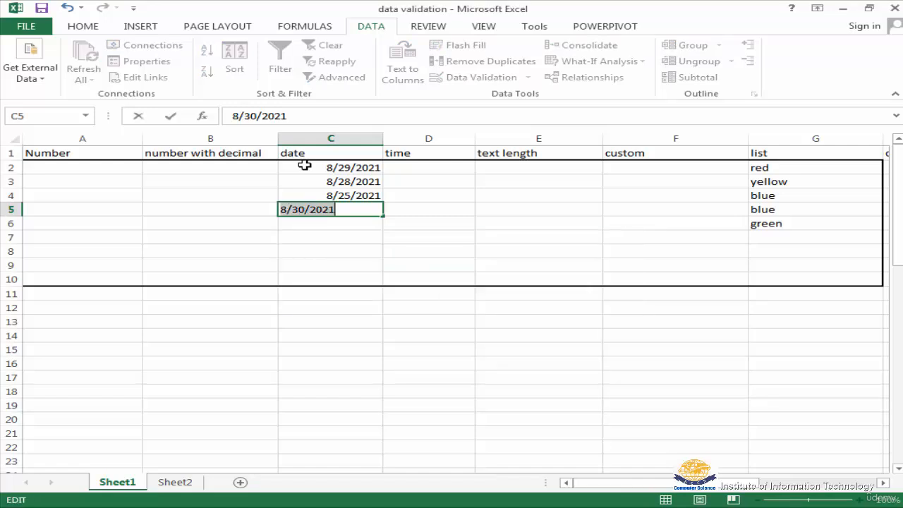
pyautogui.press('BackSpace')
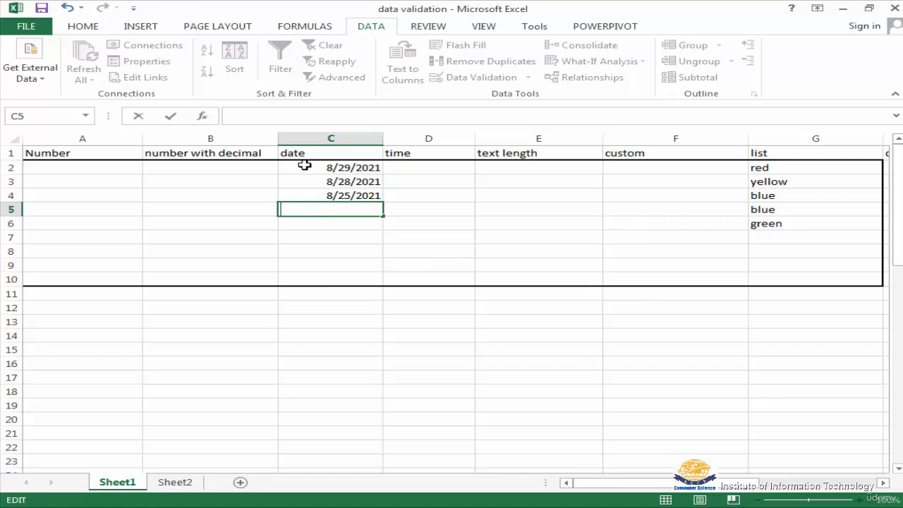